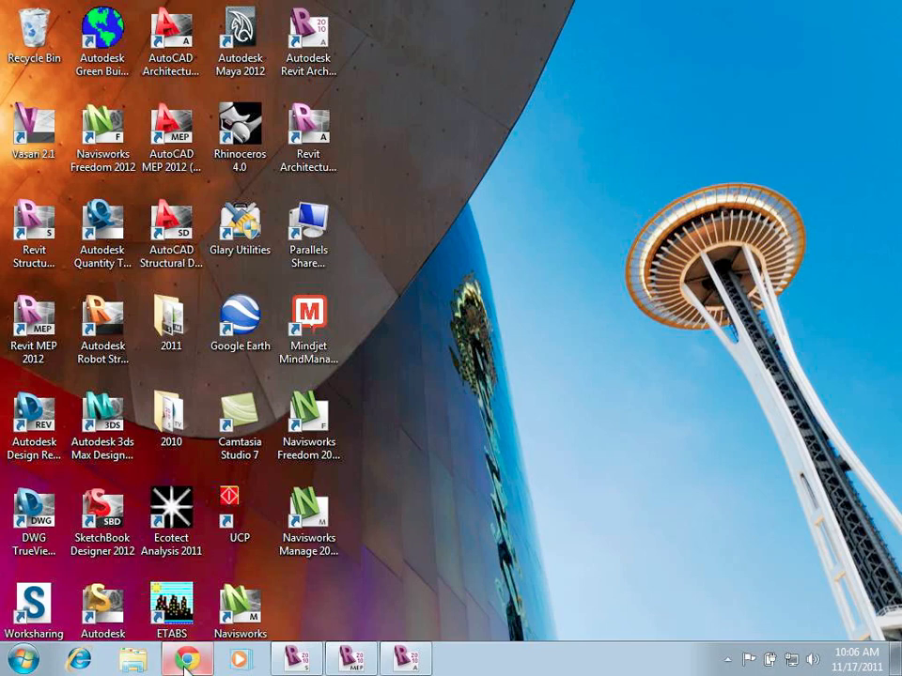
Step: Launch Chrome and load students.autodesk.com, the Autodesk Education Community site
click(186, 660)
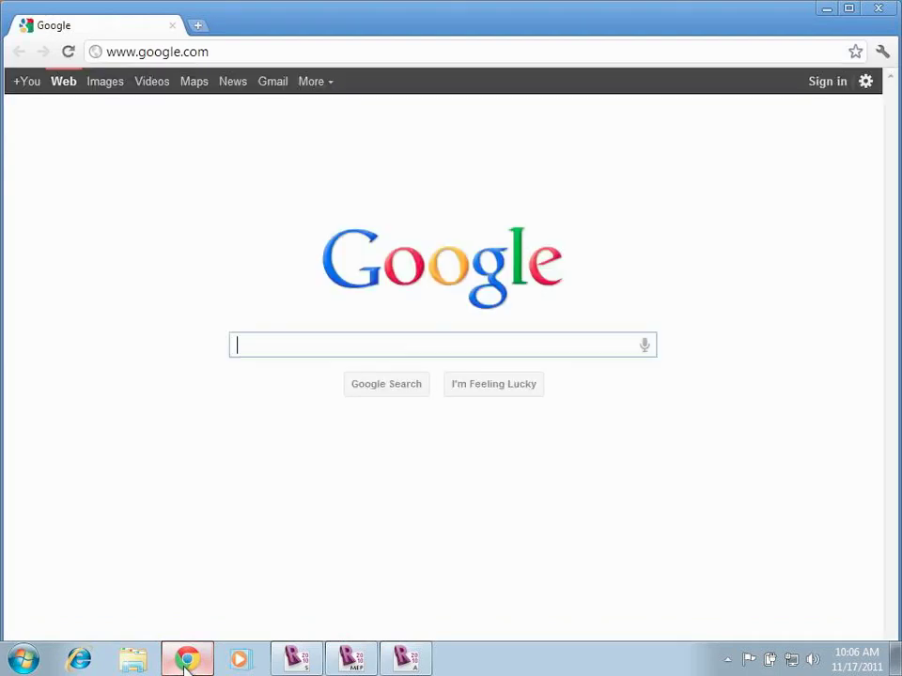
click(221, 54)
text(students)
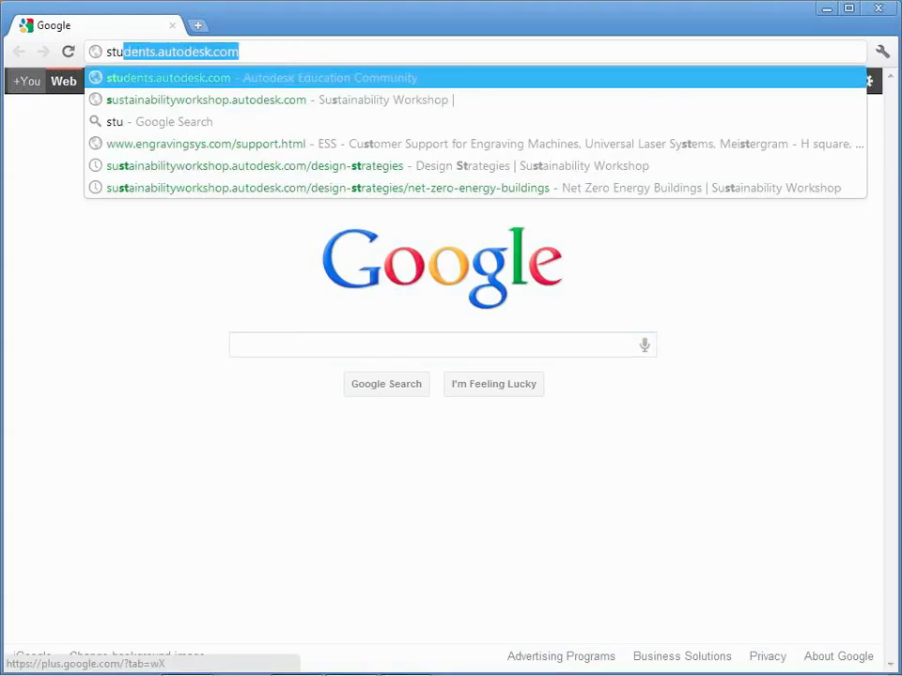
key(Return)
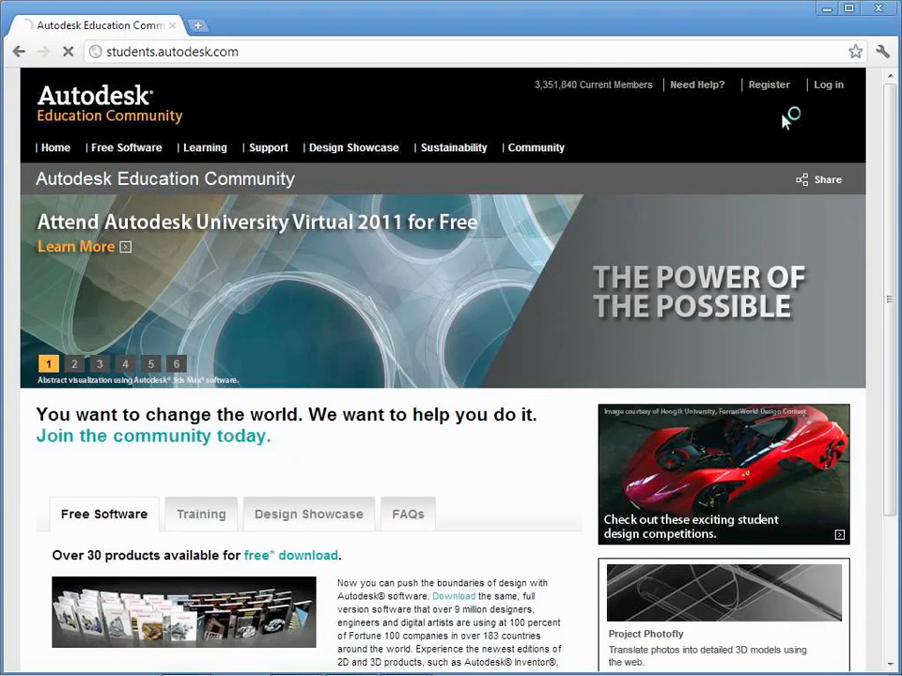
Step: Open the Log in form and enter the account e-mail as username, then the password
click(833, 93)
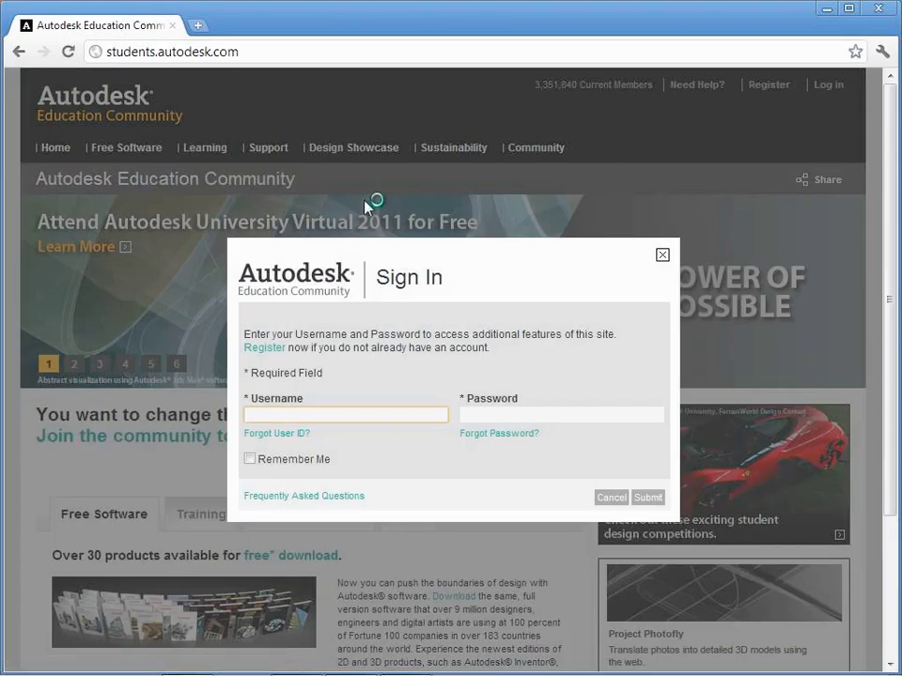
click(284, 413)
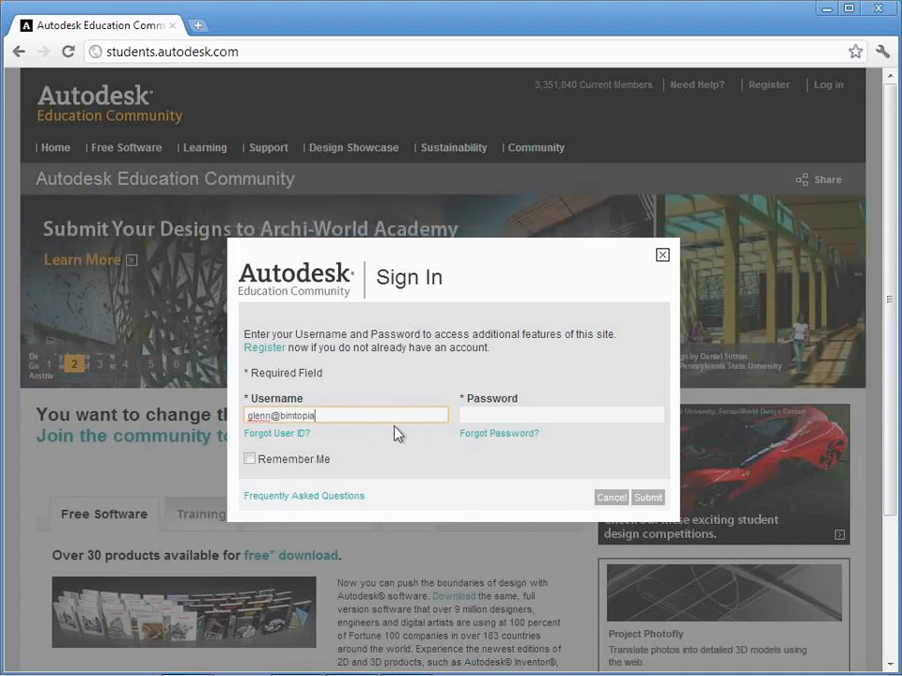
key(Tab)
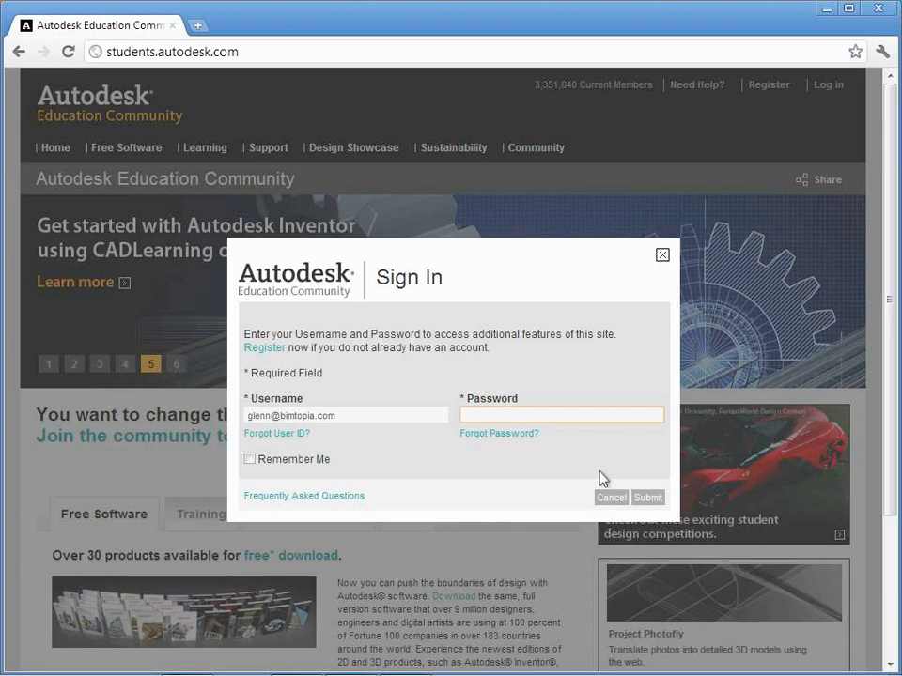
text(•••••••••••)
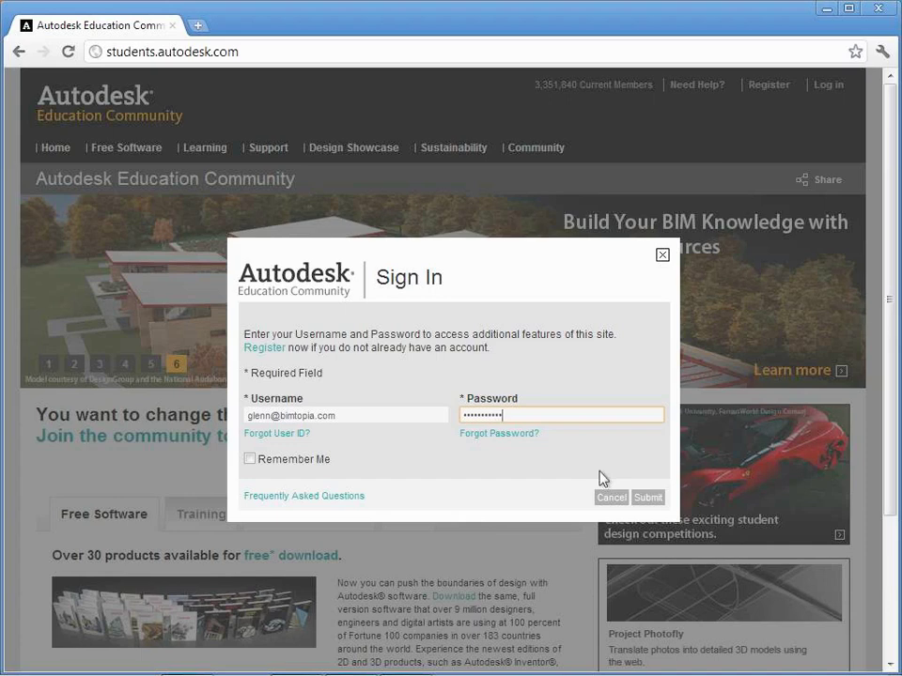
Step: Submit the Sign In dialog to reach the member home page showing My Software (1)
click(652, 500)
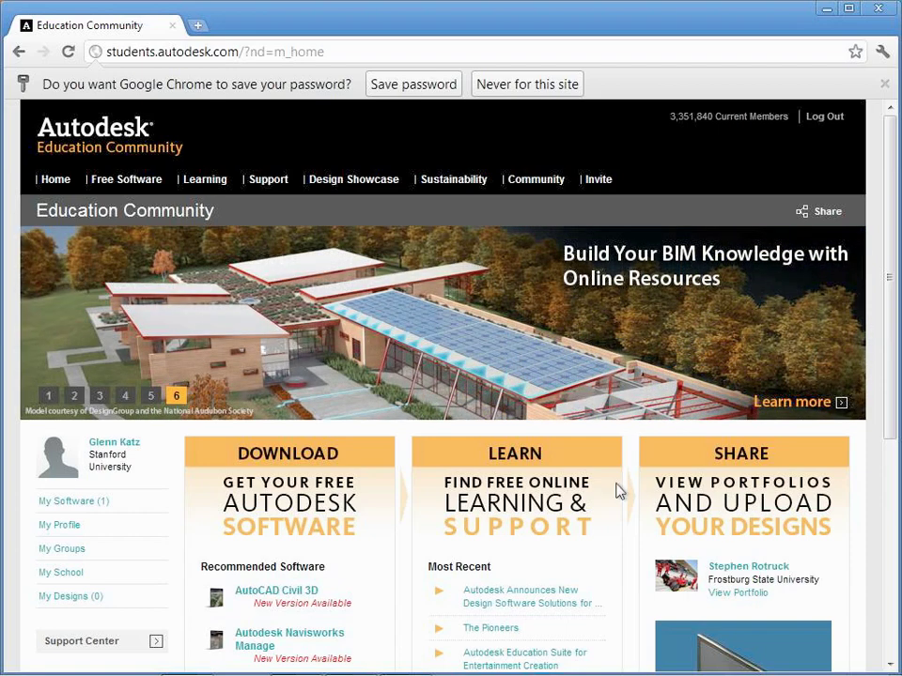
Step: Go to the Free Software Download Center and scroll down to the product list
click(141, 183)
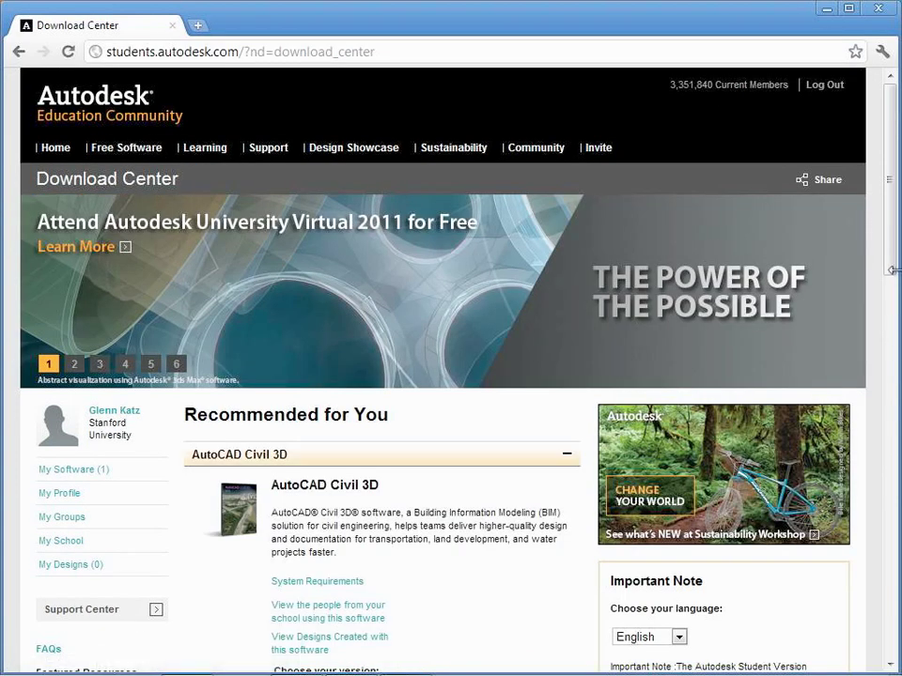
drag(894, 277, 837, 632)
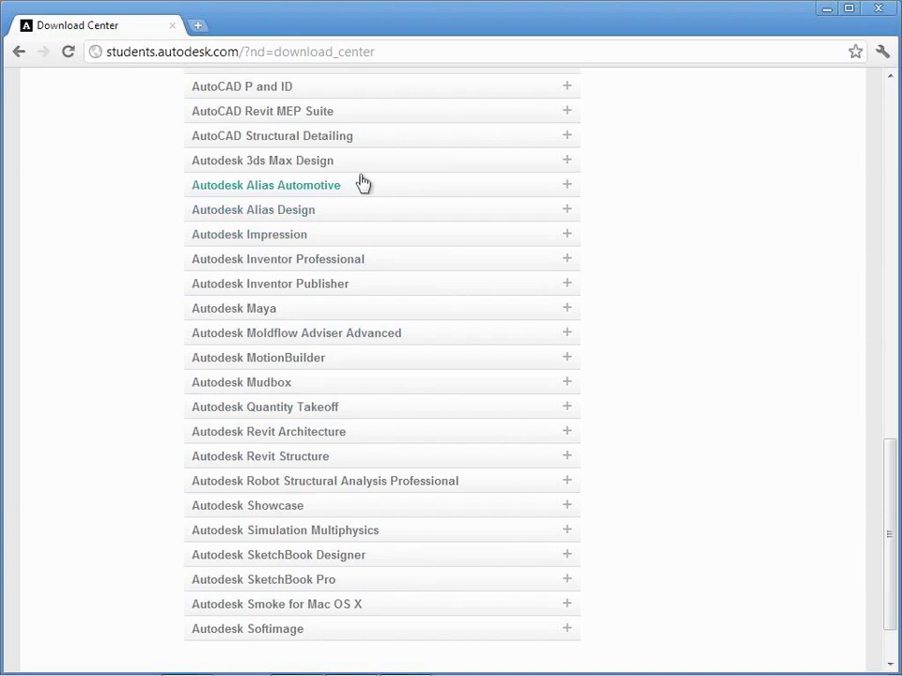
Step: Expand AutoCAD Revit MEP Suite and choose version 2010 and English, then open the operating system list
click(360, 114)
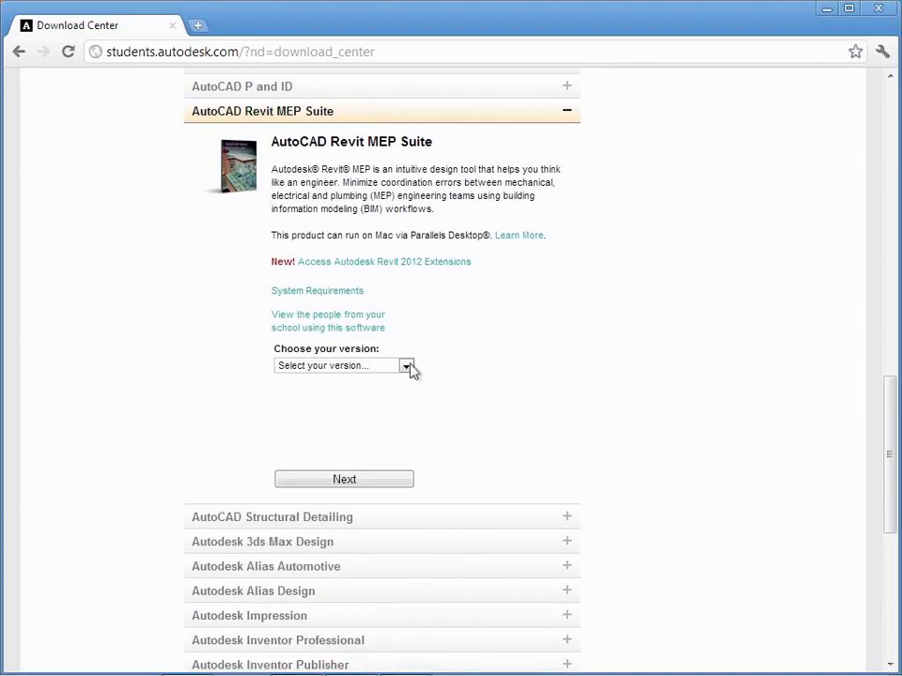
click(407, 366)
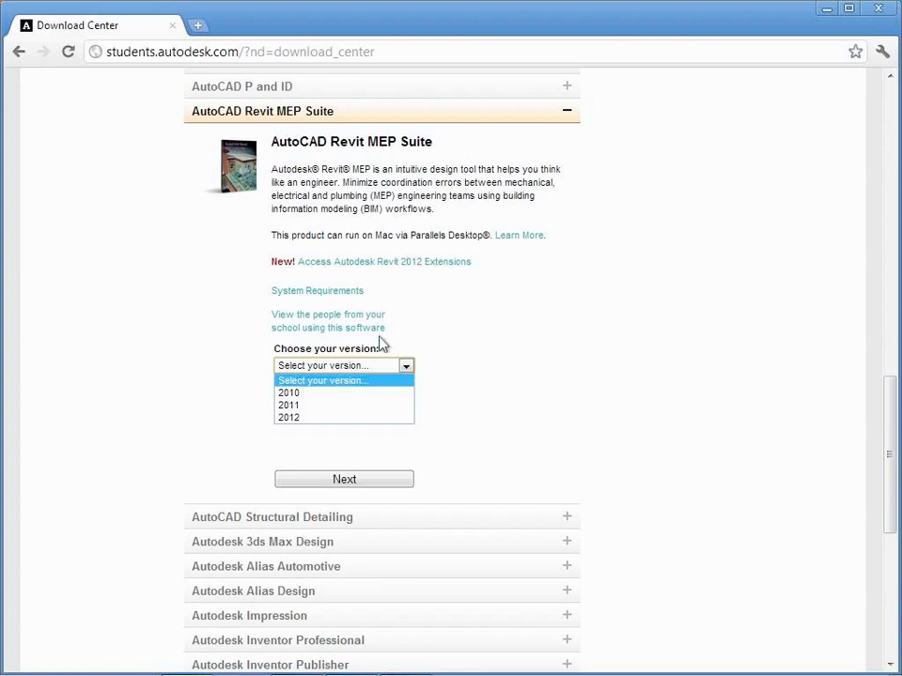
click(318, 392)
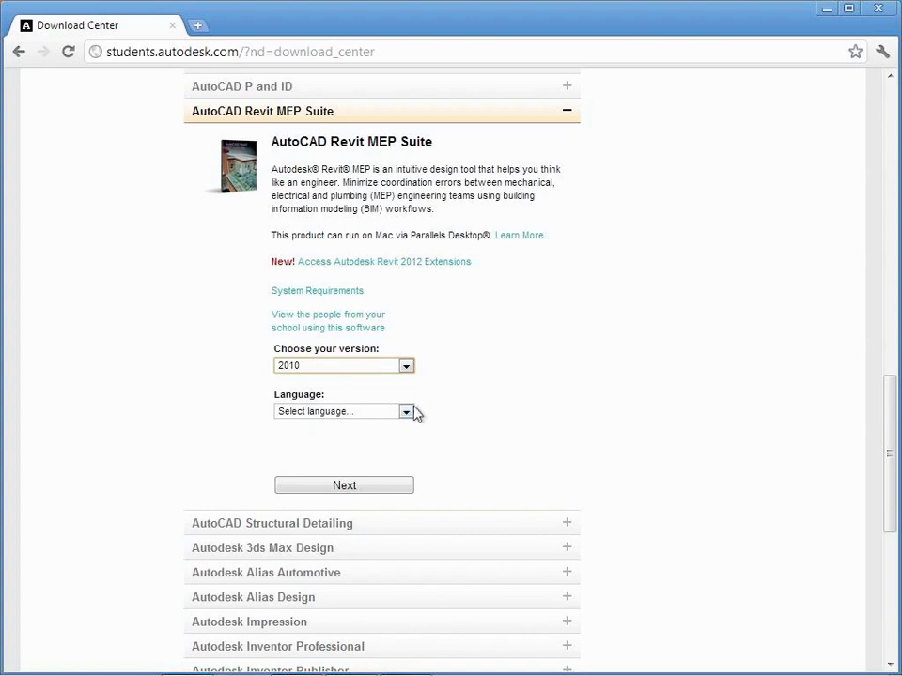
click(405, 412)
click(380, 439)
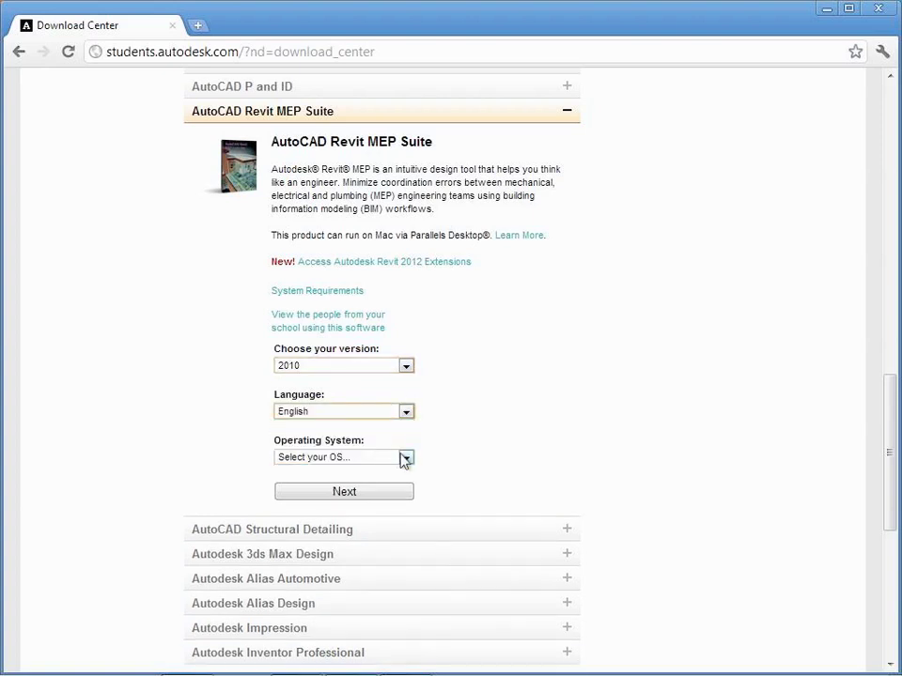
click(406, 458)
mouse_move(406, 459)
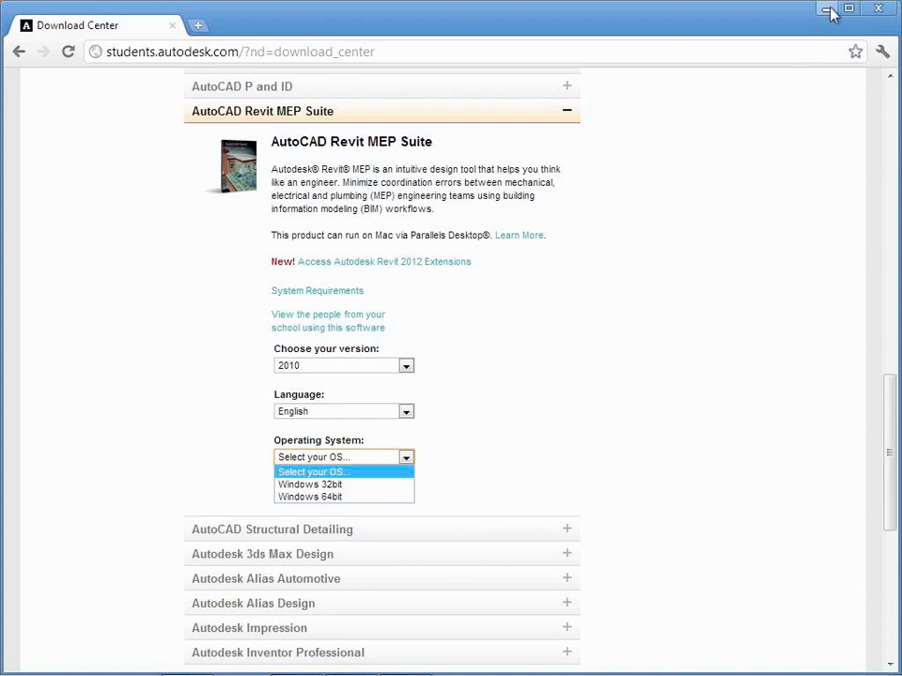
Step: Load the Stanford CourseWork site at coursework.stanford.edu
click(426, 53)
text(coursework.stanford.edu)
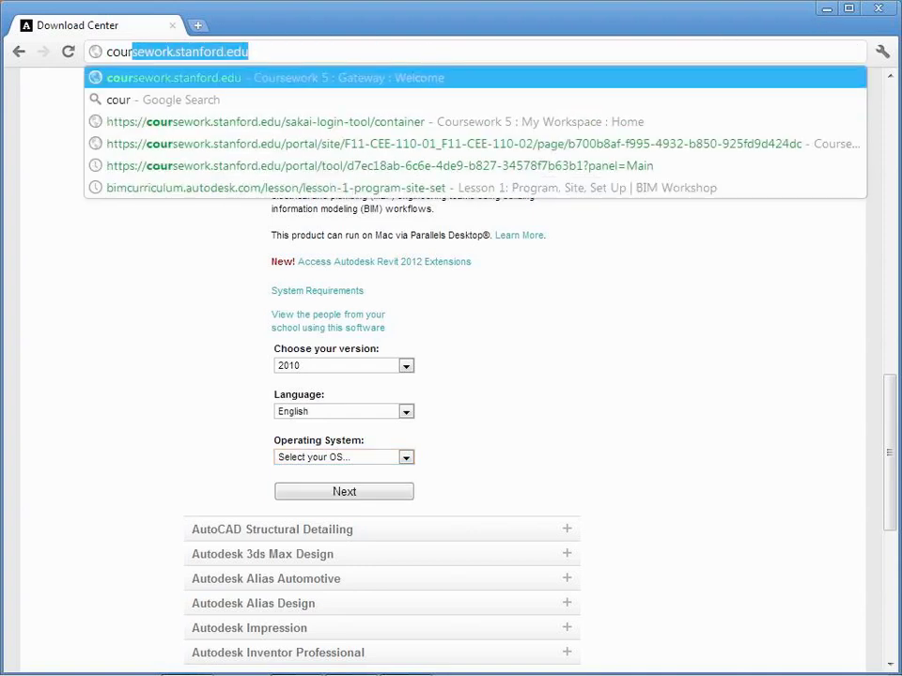
key(Return)
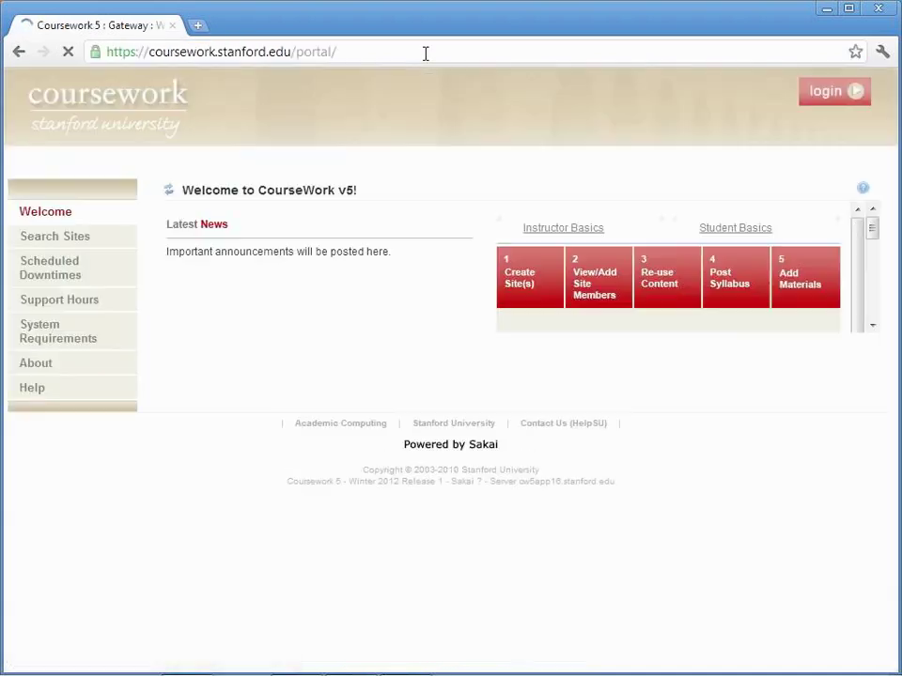
Step: Sign in on Stanford WebLogin with the SUNet ID and password
click(839, 90)
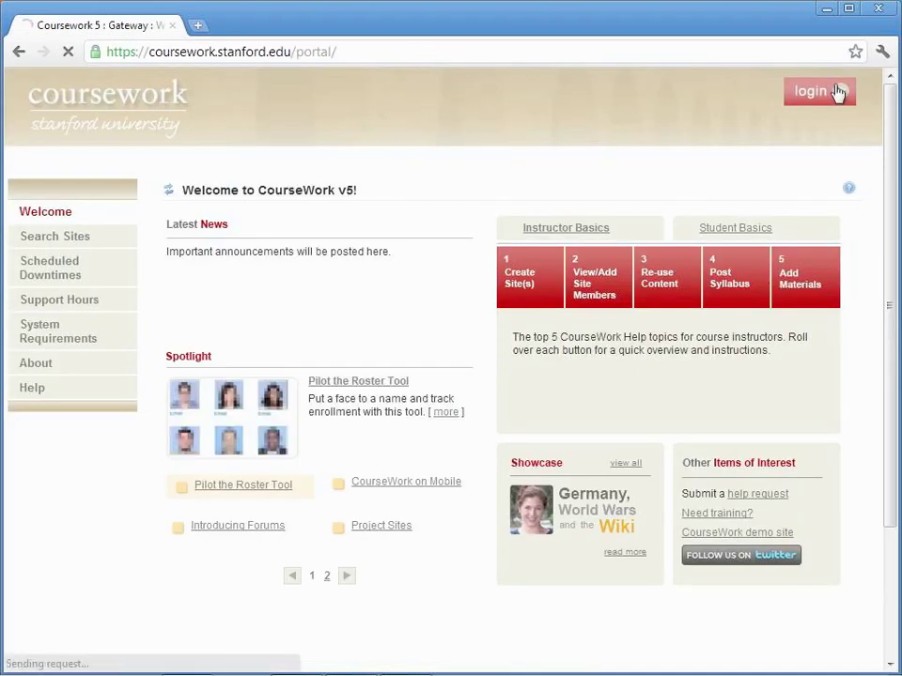
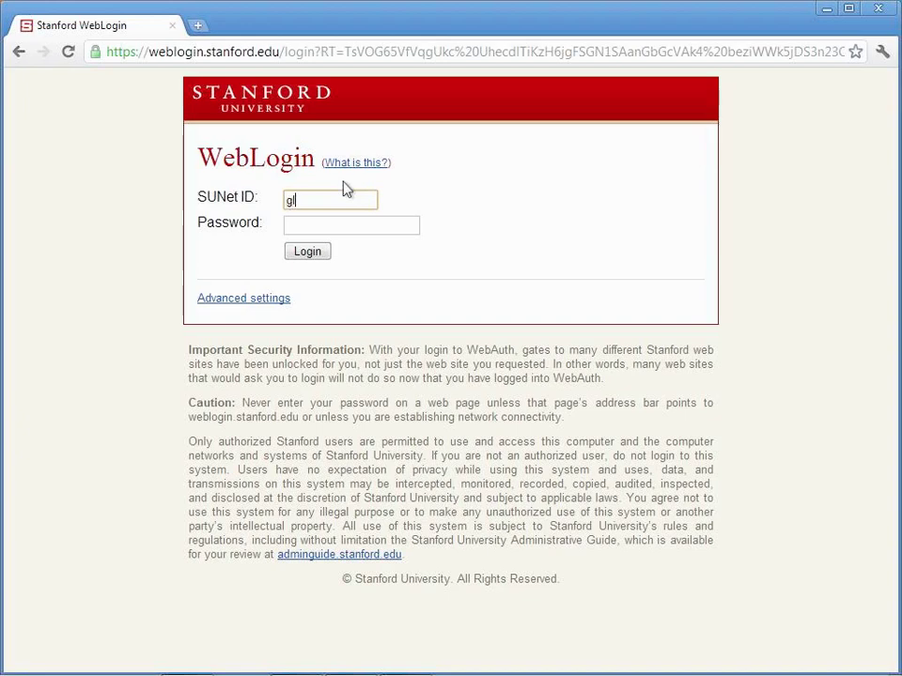
key(Tab)
text(••••••••)
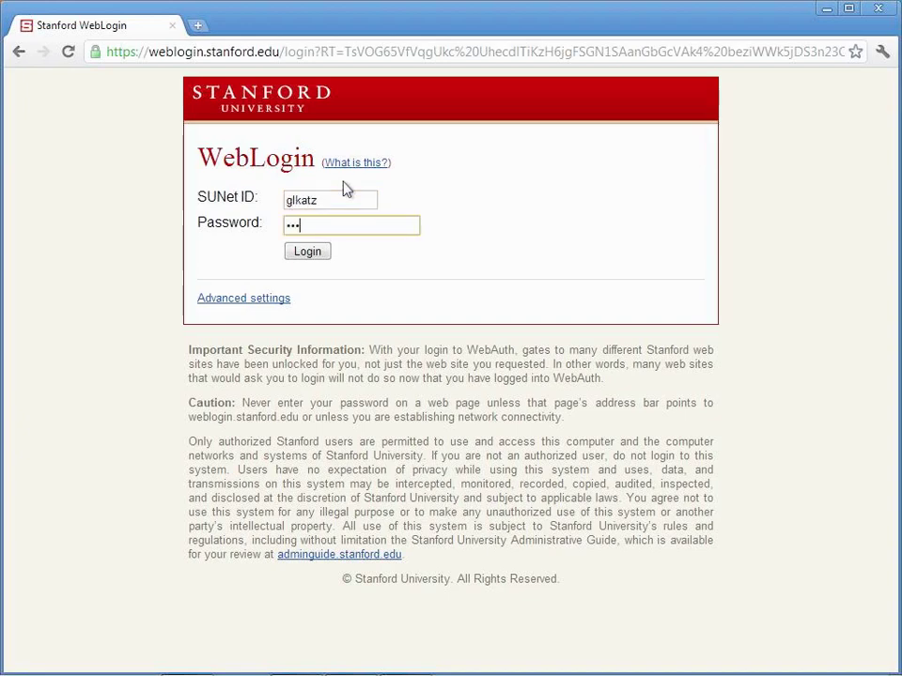
text(•)
key(Return)
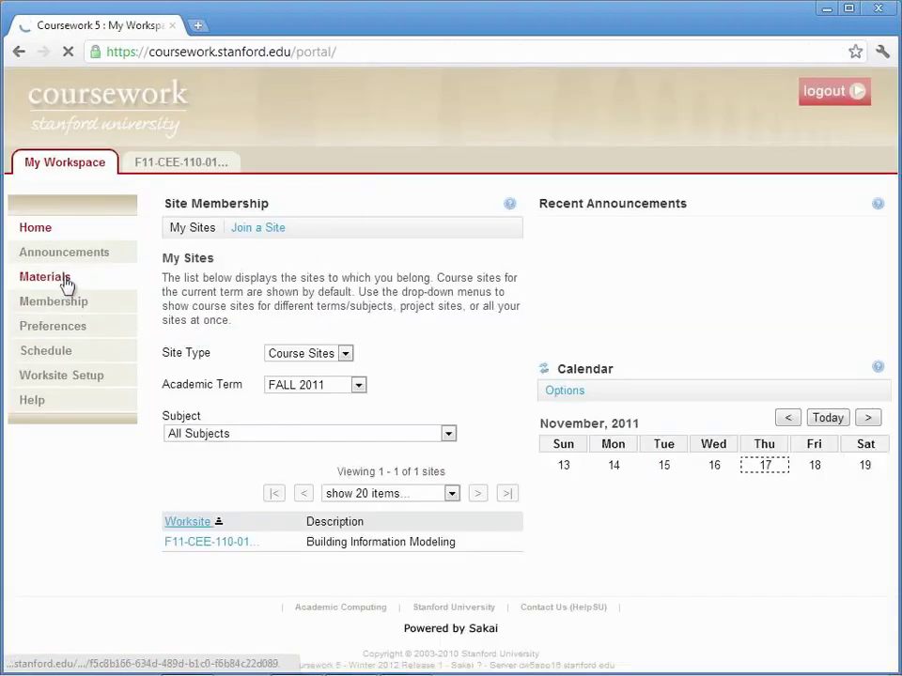
Step: Open the F11-CEE-110-01 course Materials and expand the Session 14 folder
click(65, 282)
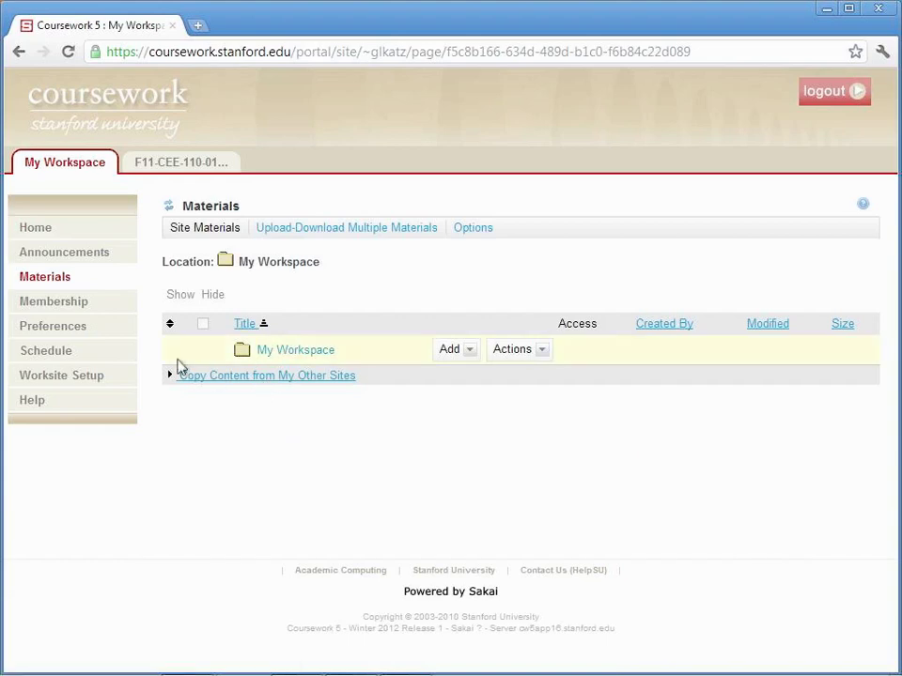
click(185, 177)
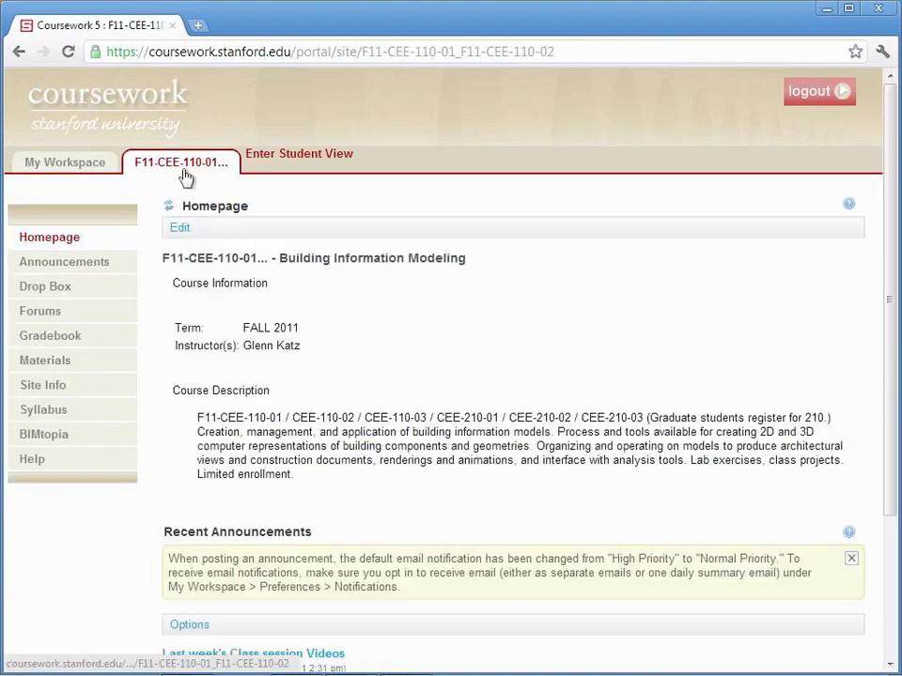
click(49, 363)
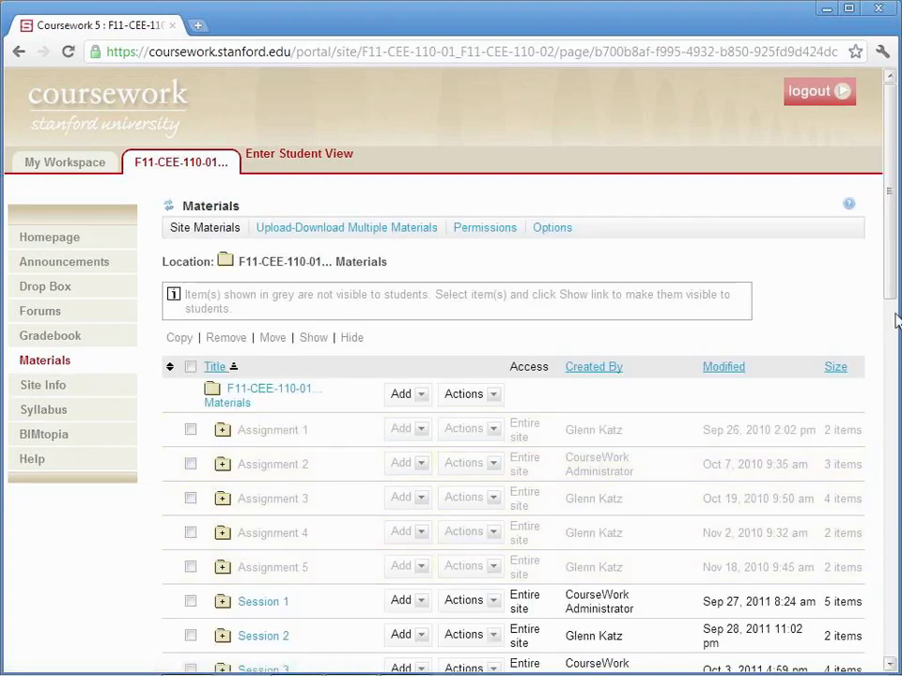
drag(893, 292, 880, 507)
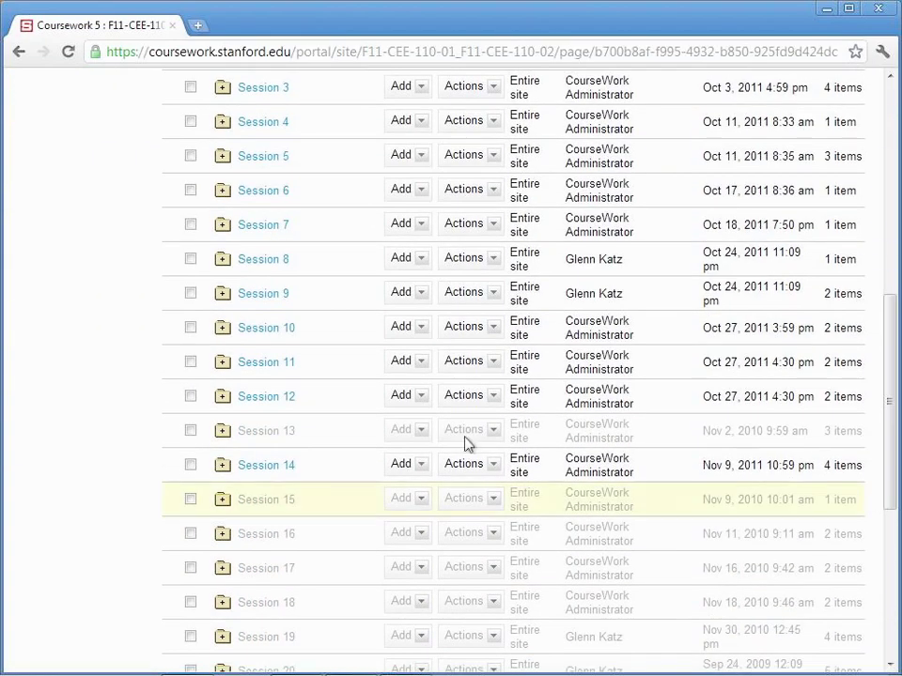
click(222, 465)
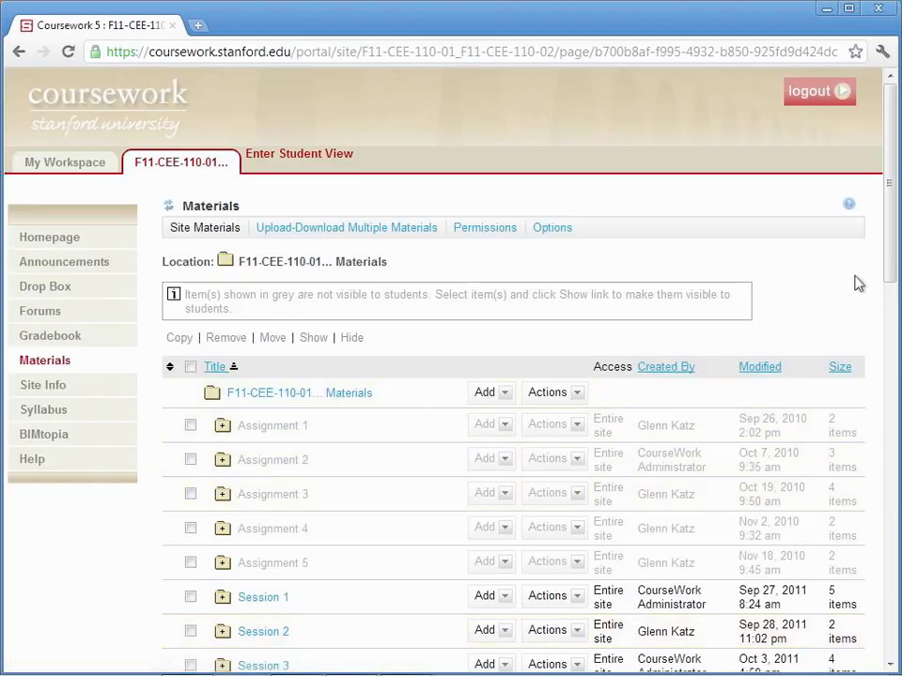
drag(892, 264, 849, 466)
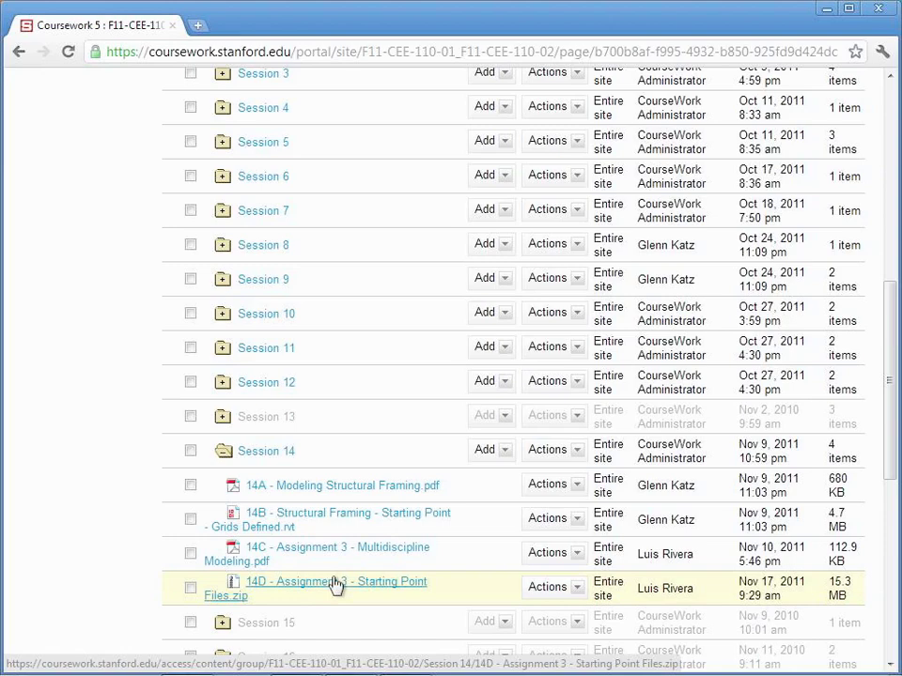
Step: Minimize the Chrome window to reveal the Windows desktop
click(827, 13)
Step: Bring up the taskbar at the bottom of the desktop
mouse_move(625, 657)
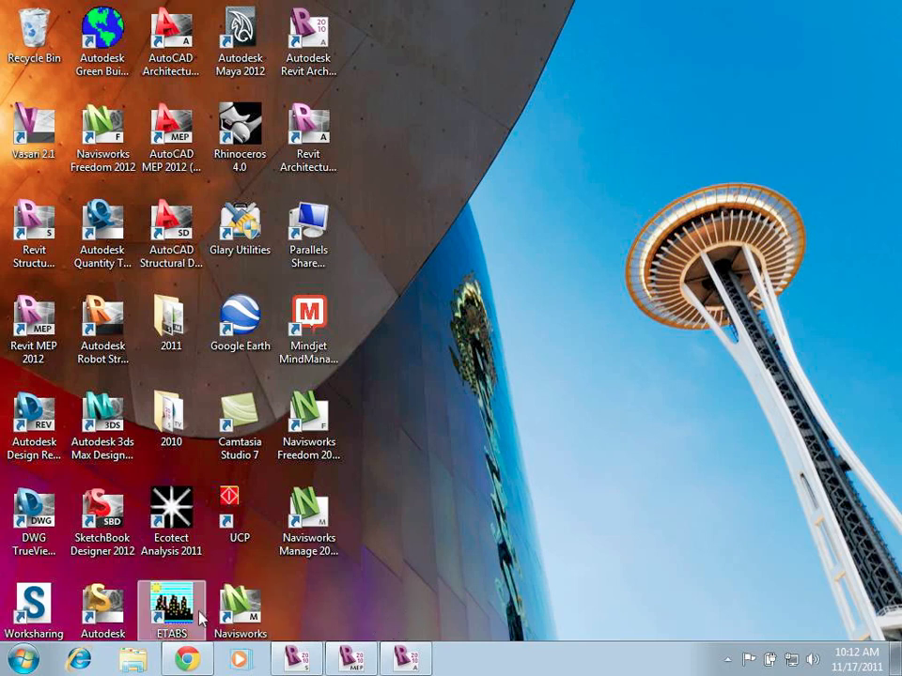
Step: In Windows Explorer, open L:\_CEE 110 · 210 Class Session Files\Session 16
click(132, 662)
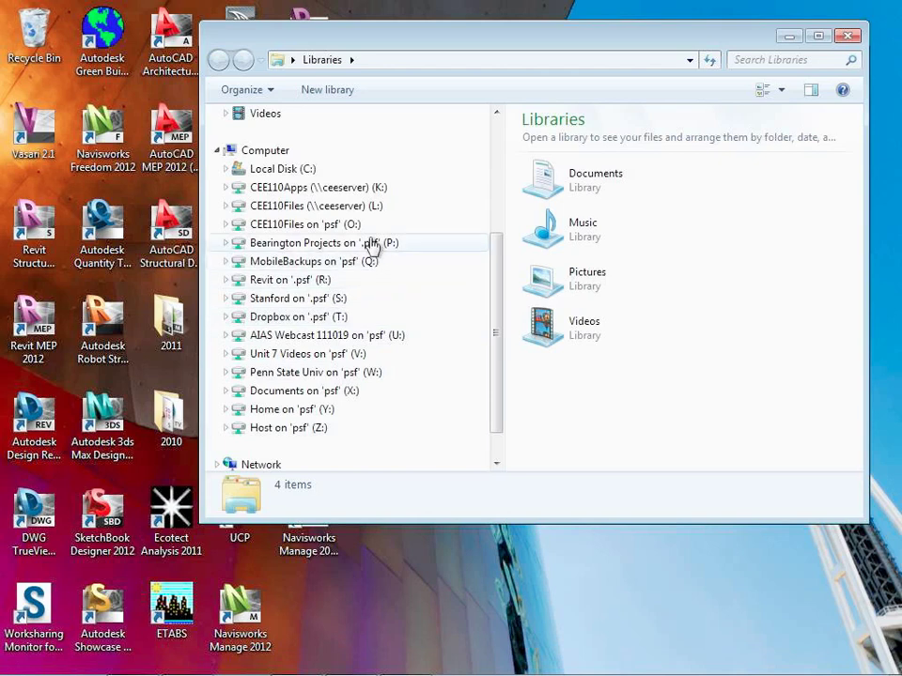
click(338, 206)
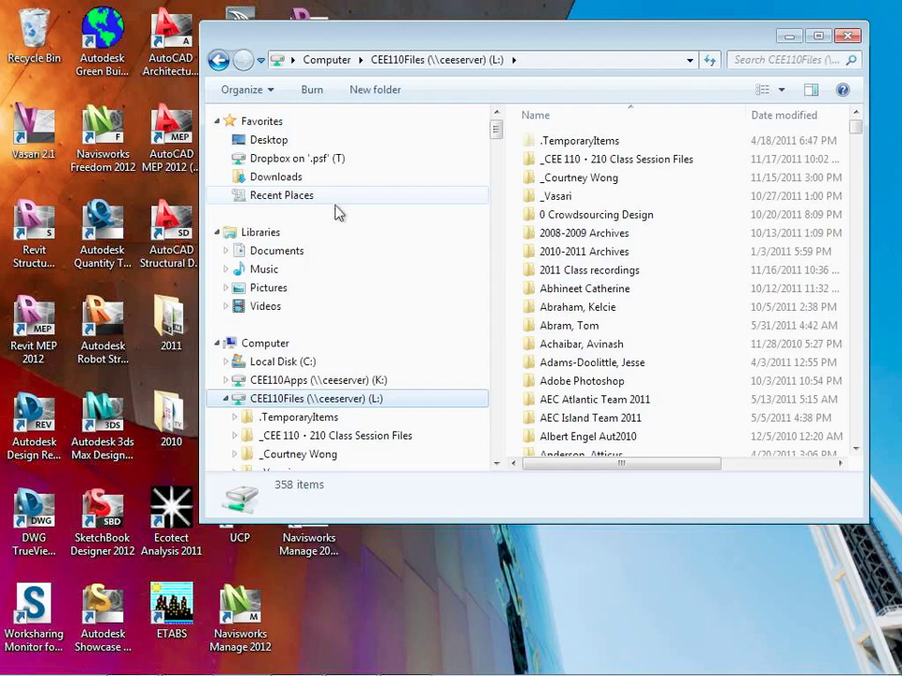
double_click(601, 159)
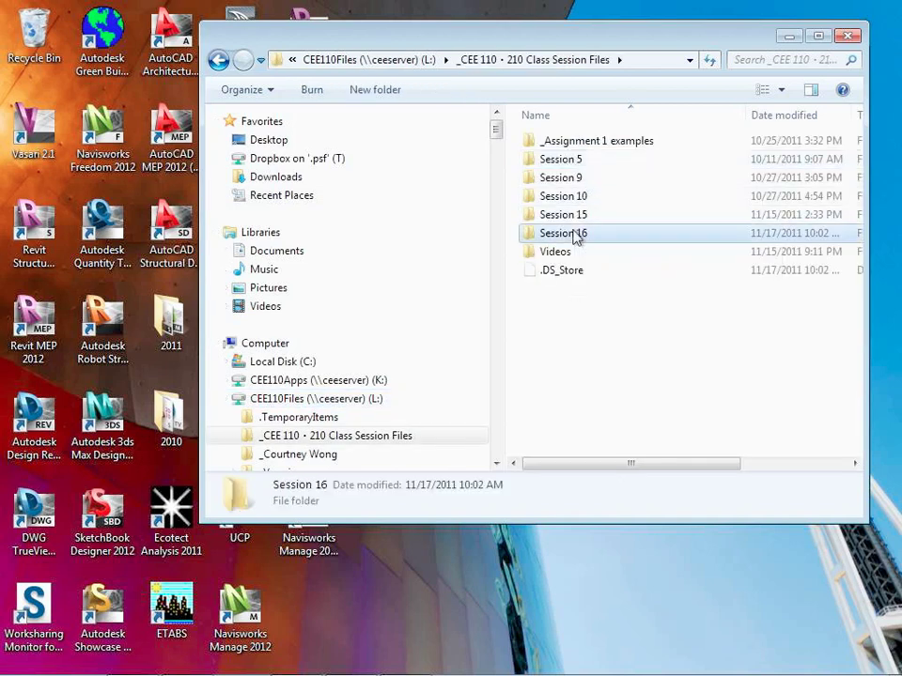
double_click(577, 233)
Step: Open the Example Files - Partially Complete folder in Session 16
double_click(576, 142)
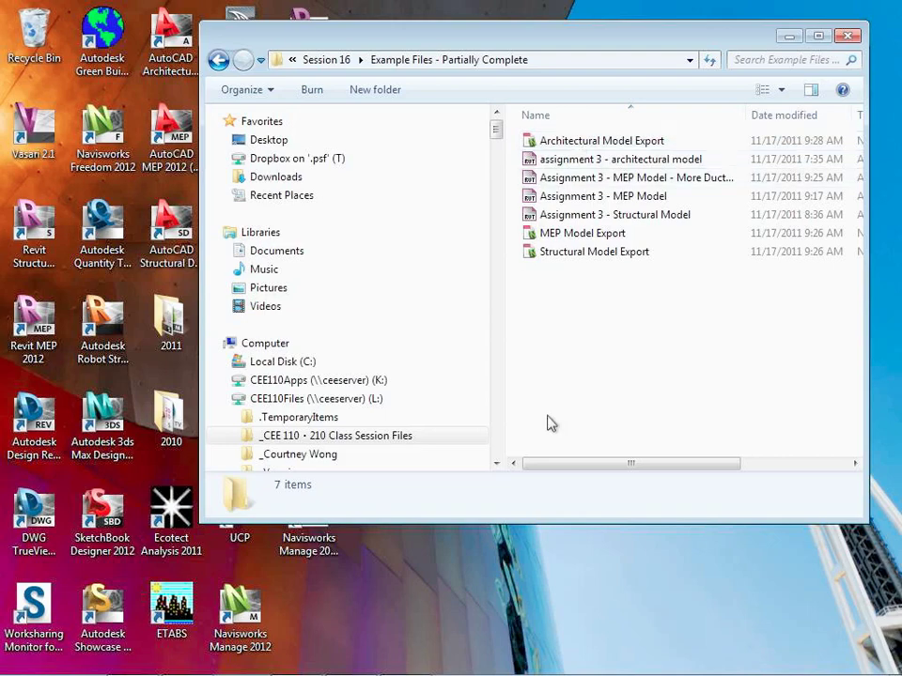
Step: In the architectural model in Revit Architecture, open the Level 1 floor plan
mouse_move(627, 663)
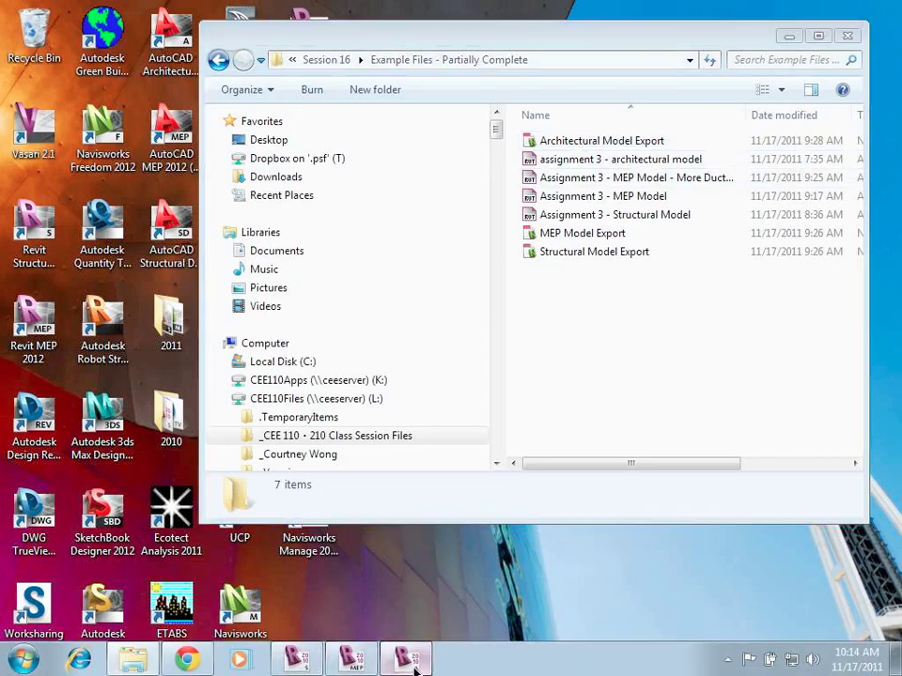
click(413, 667)
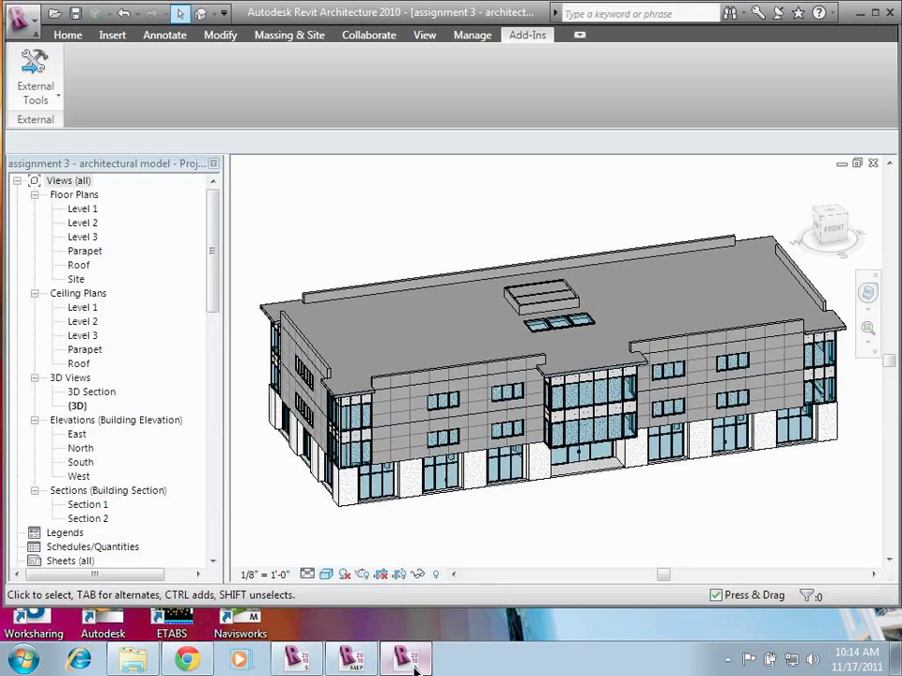
scroll(298, 485, down, 3)
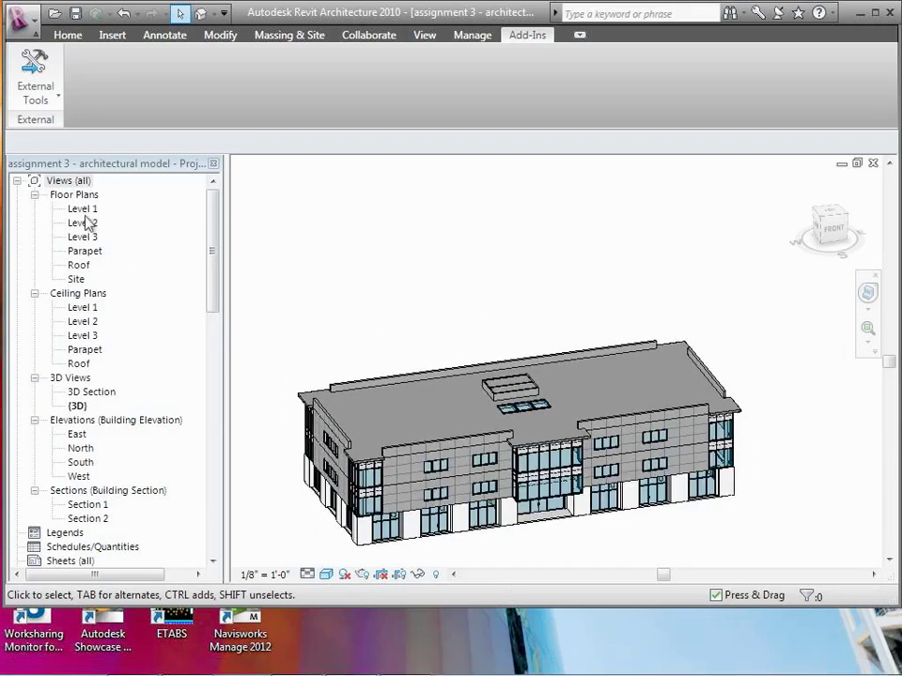
click(84, 214)
double_click(84, 215)
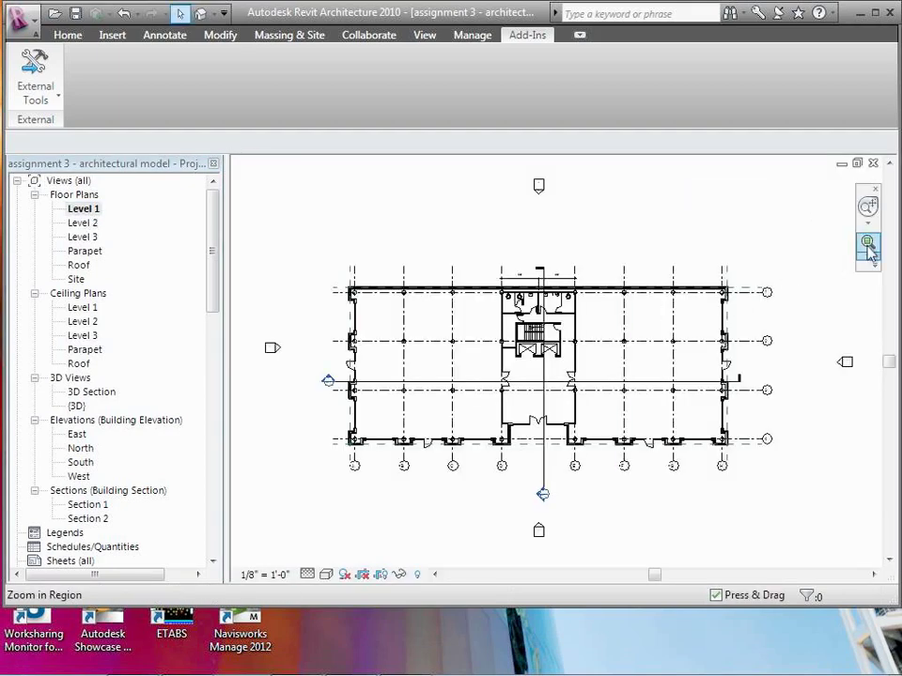
Step: Zoom into the restroom core and select the wall-hung urinal, then switch to the structural model
click(868, 241)
drag(515, 293, 604, 344)
click(655, 347)
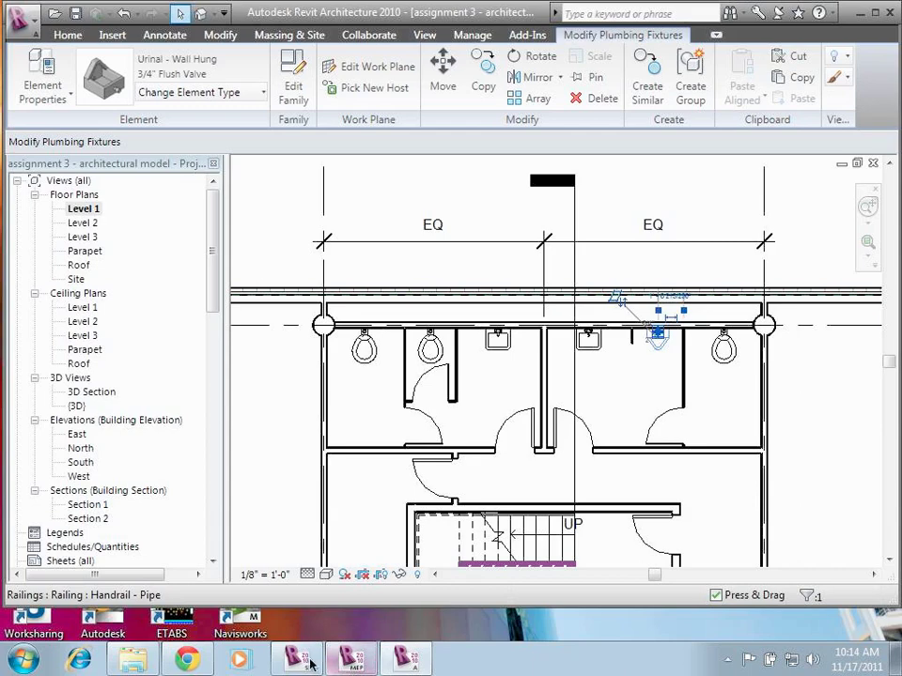
click(310, 663)
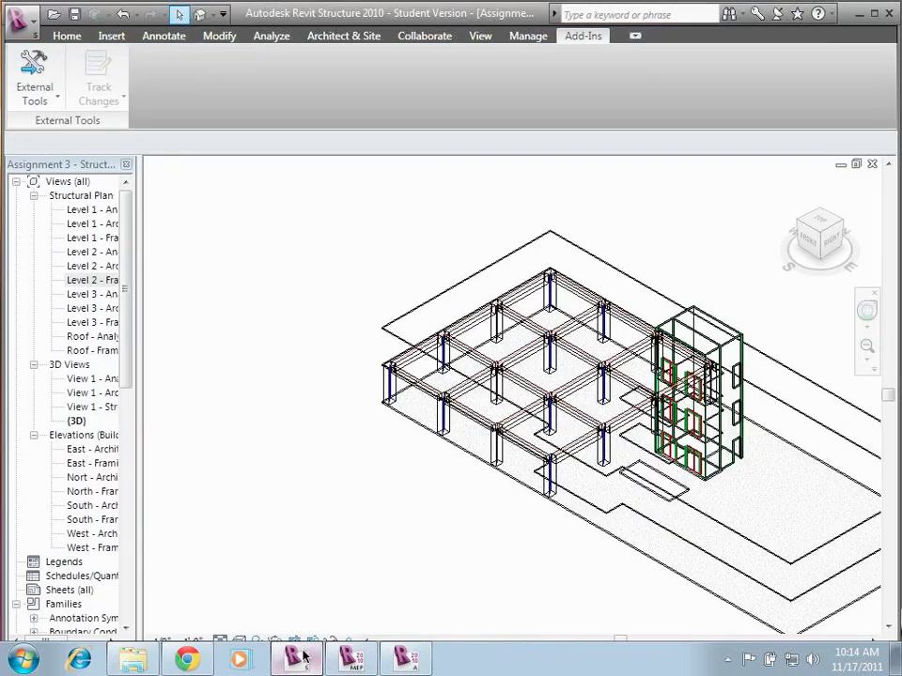
Step: Zoom the 3D view out 2x, then zoom into the columns, beams and stair core
click(866, 349)
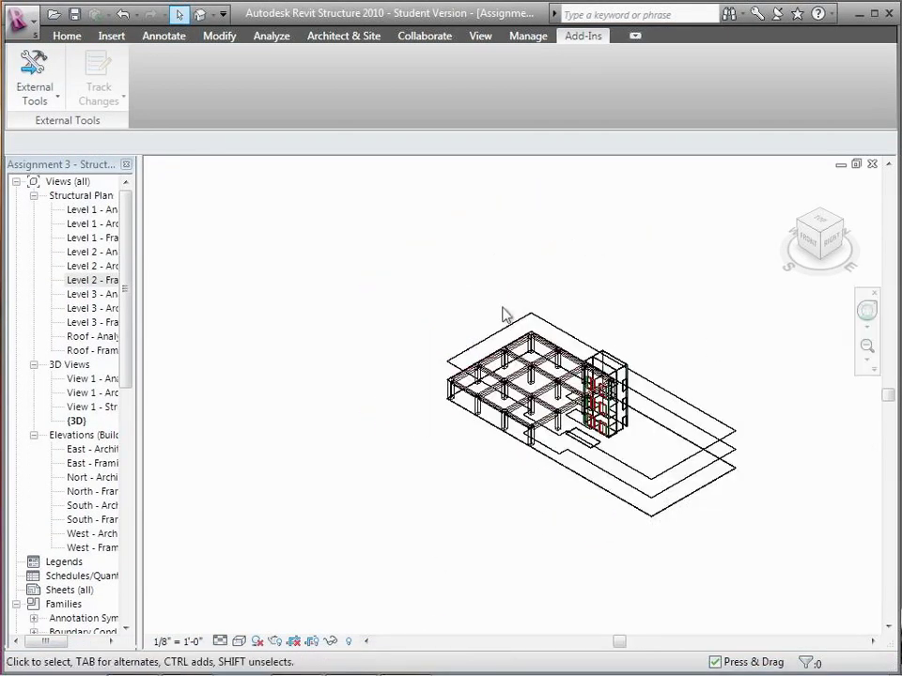
click(868, 362)
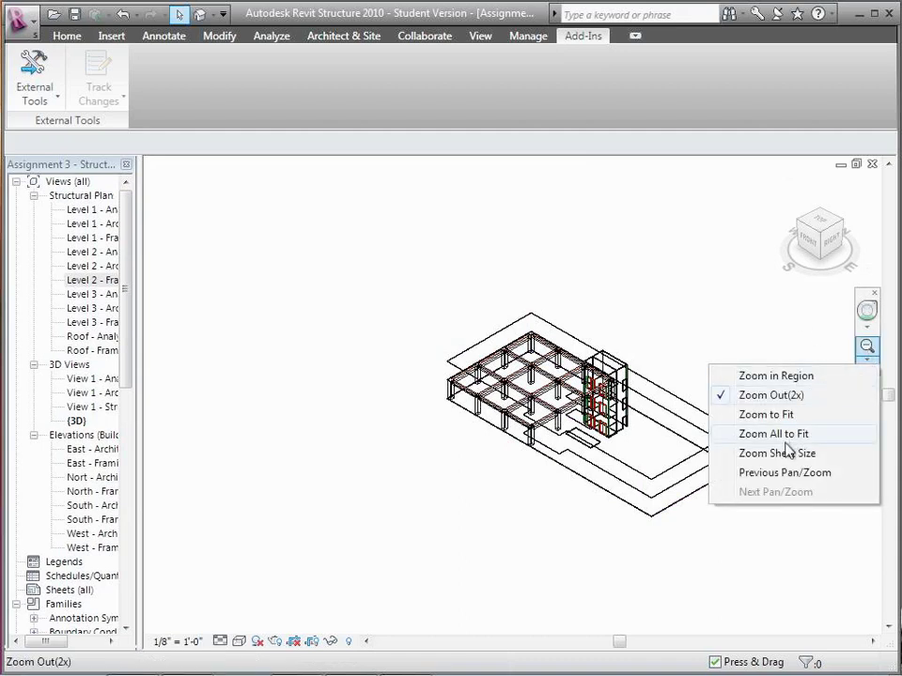
click(794, 375)
drag(432, 305, 637, 478)
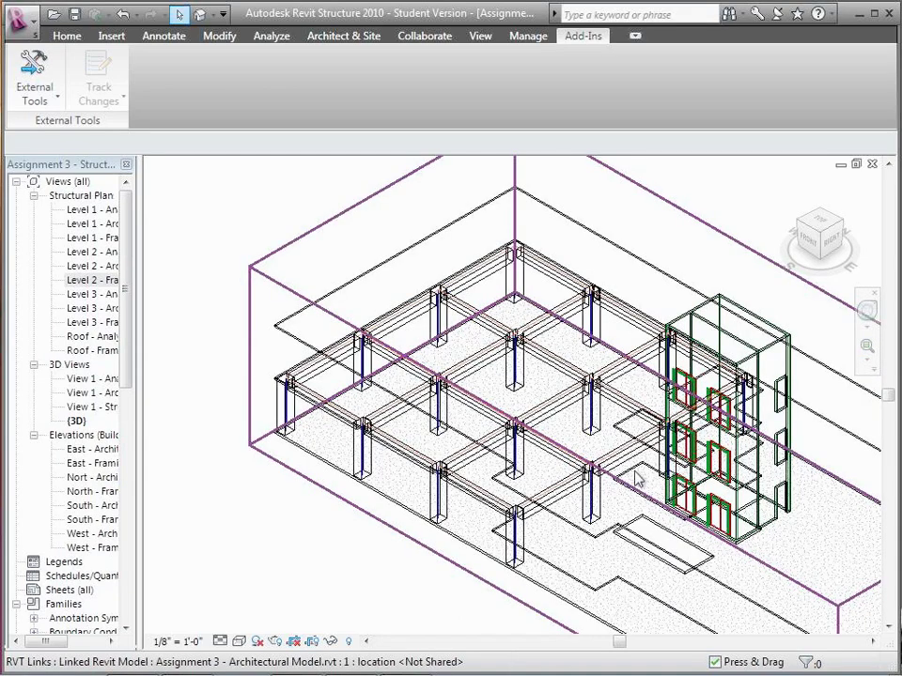